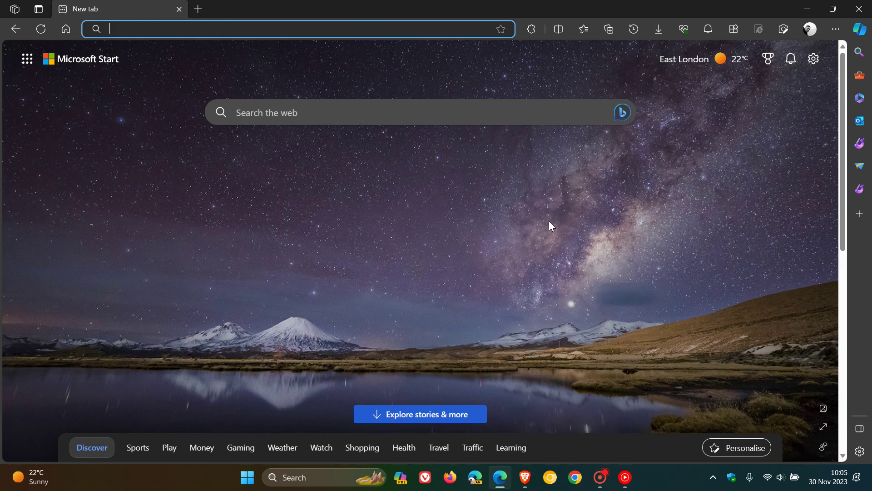
Step: Switch from Edge's new tab page to the Brave window via the taskbar
{"action": "left_click", "coordinate": [526, 478]}
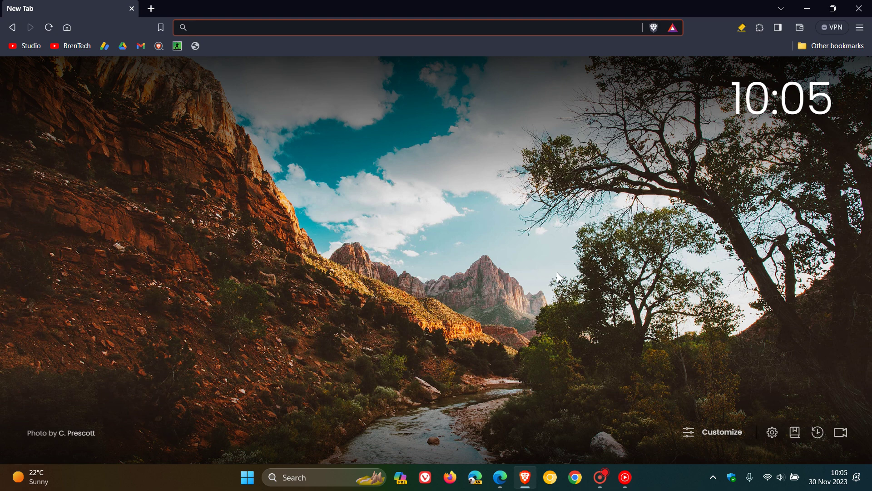
Step: Open About Brave from the main menu to confirm version 1.60.125 is up to date
{"action": "left_click", "coordinate": [860, 27]}
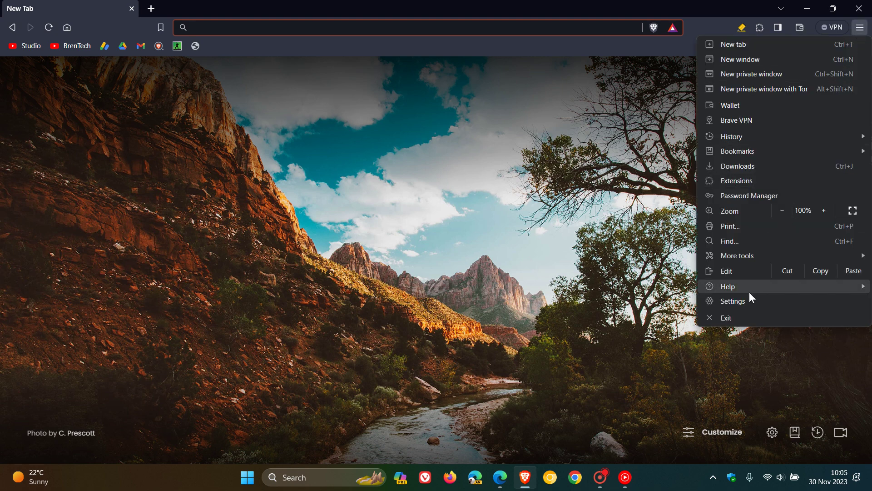
{"action": "mouse_move", "coordinate": [728, 287]}
{"action": "left_click", "coordinate": [662, 290]}
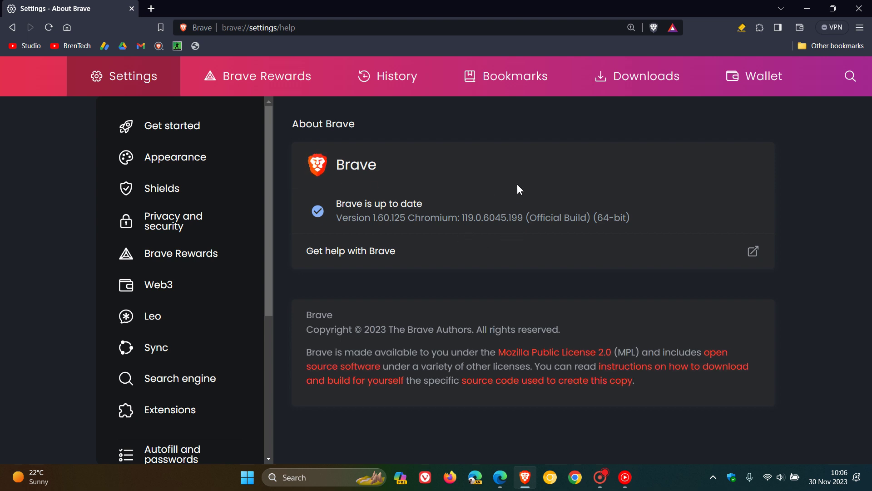
Step: Confirm Edge 119.0.2151.97 is up to date on its About page, then return to Brave
{"action": "left_click", "coordinate": [500, 477]}
{"action": "left_click", "coordinate": [839, 27]}
{"action": "mouse_move", "coordinate": [685, 371]}
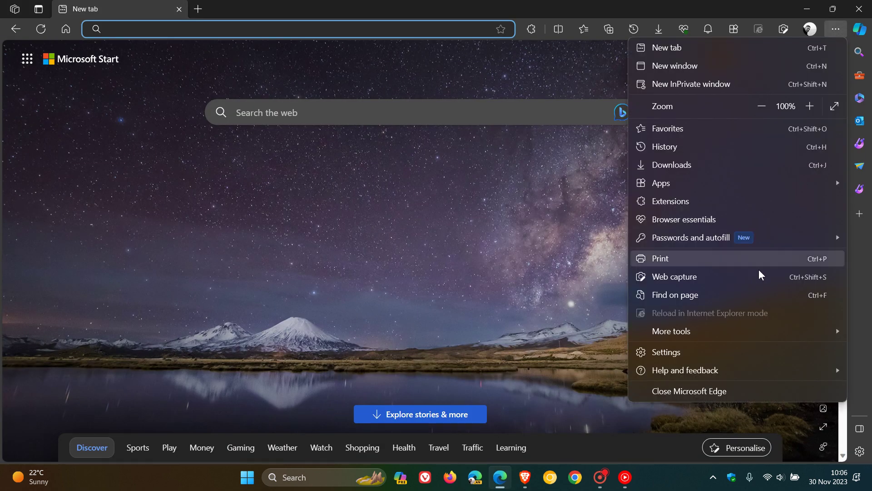
{"action": "left_click", "coordinate": [549, 448]}
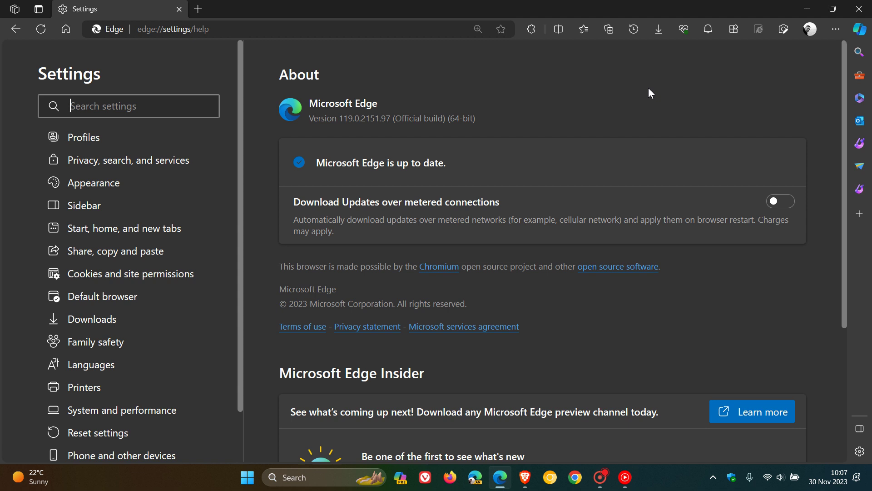
{"action": "left_click", "coordinate": [525, 477]}
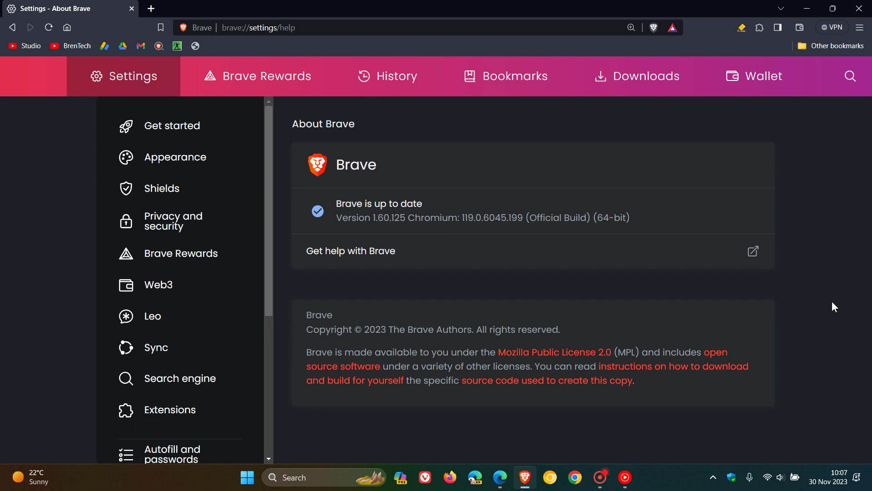
Step: Bring Edge's About page showing version 119.0.2151.97 back to the front
{"action": "left_click", "coordinate": [500, 477]}
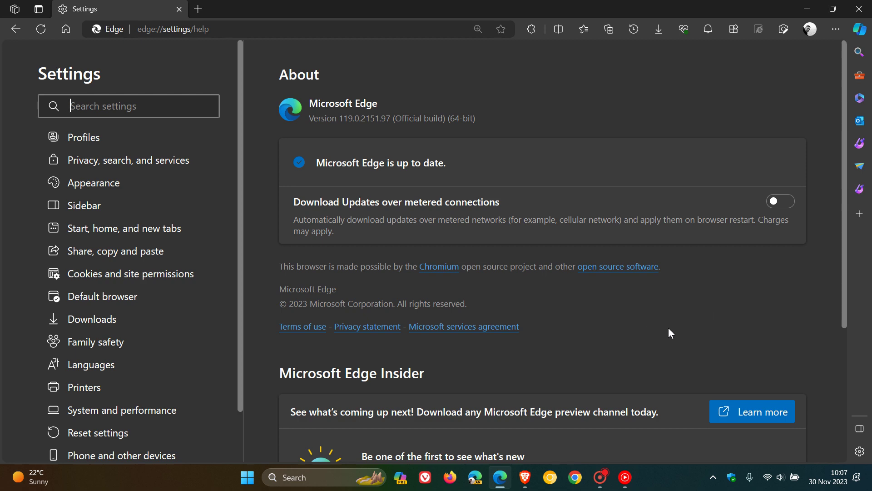
Step: Go home in Edge to the Microsoft Start new tab page
{"action": "left_click", "coordinate": [69, 28]}
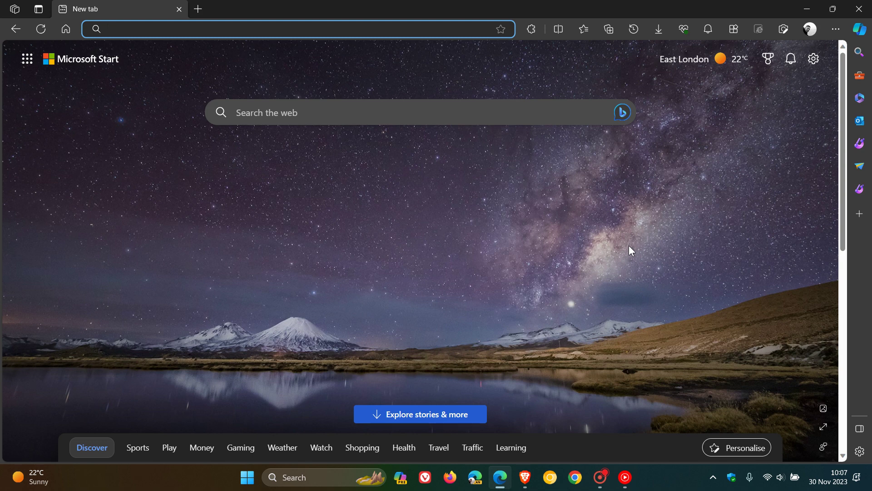
Step: Return Brave to its new tab page, cycle wallpapers, and open the Leo AI chat panel
{"action": "left_click", "coordinate": [525, 477]}
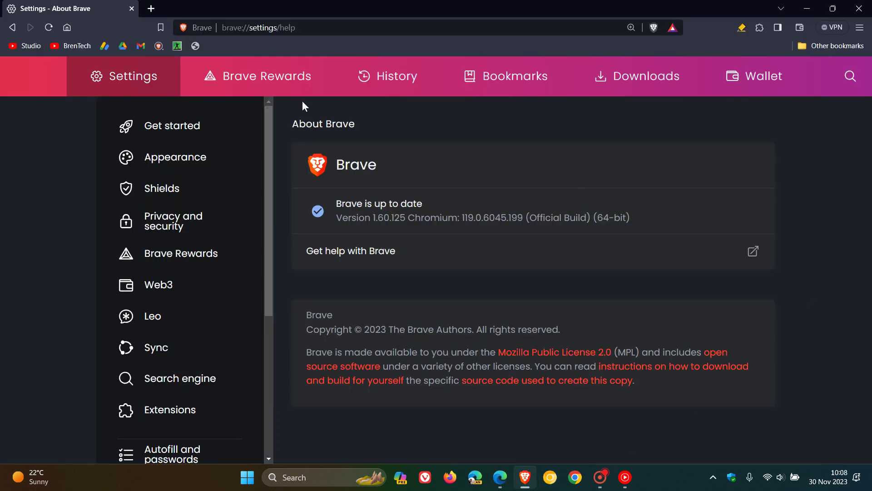
{"action": "left_click", "coordinate": [67, 27]}
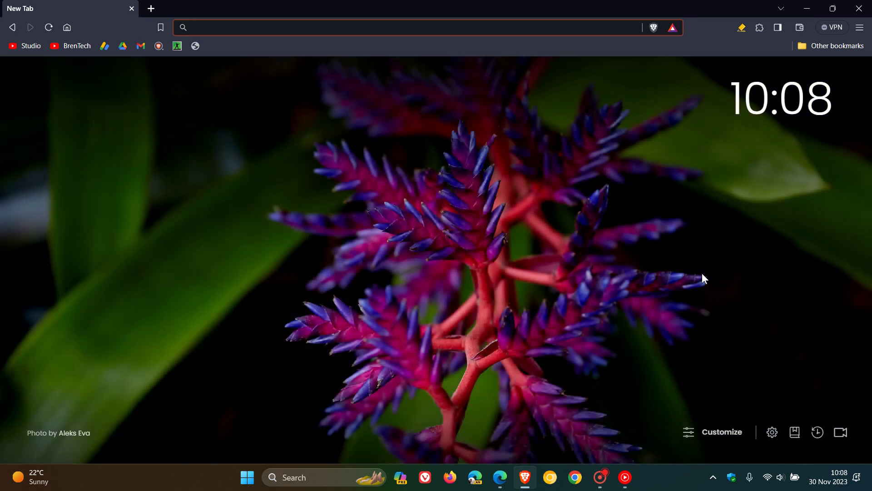
{"action": "left_click", "coordinate": [68, 28]}
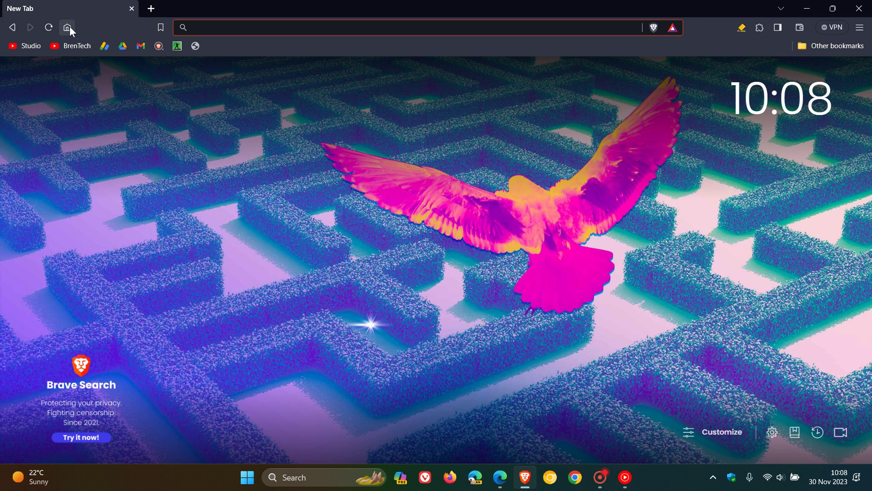
{"action": "left_click", "coordinate": [70, 26]}
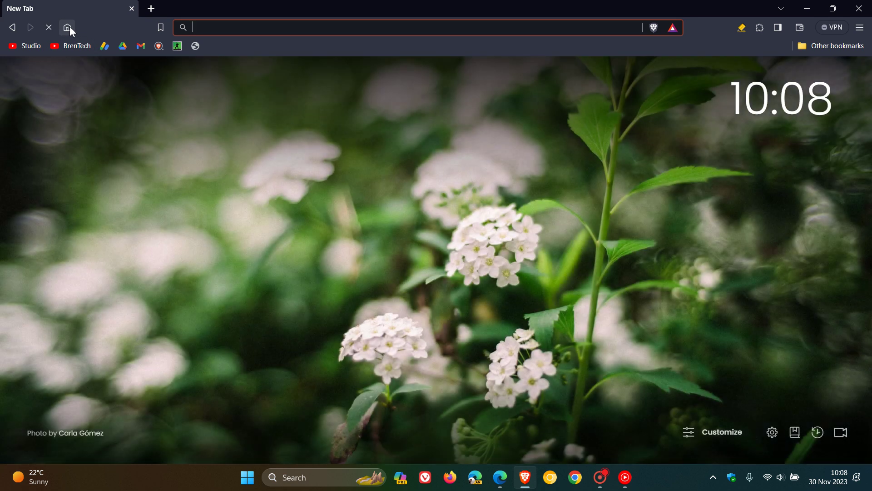
{"action": "left_click", "coordinate": [70, 27]}
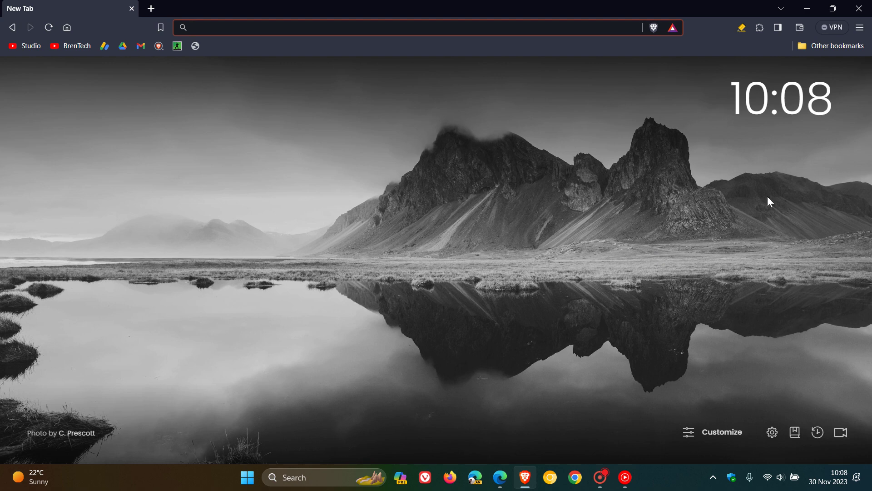
{"action": "left_click", "coordinate": [779, 32]}
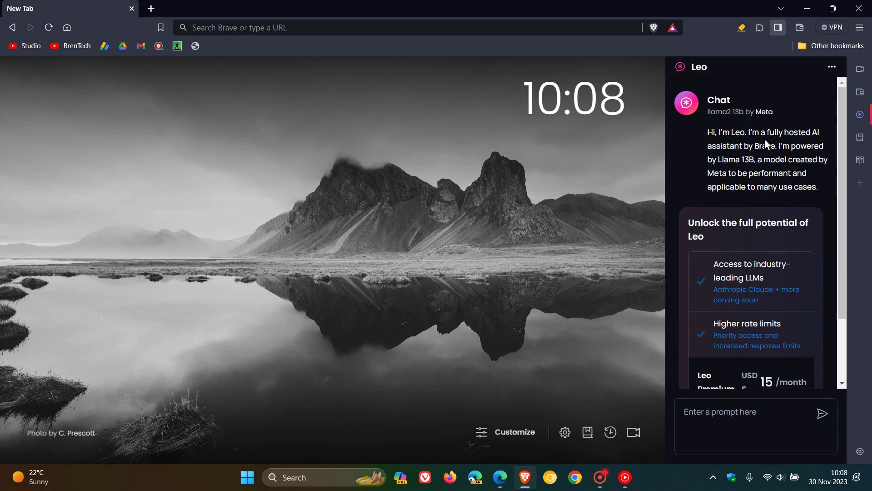
Step: Close the Leo panel and view then dismiss the Brave Firewall + VPN offer
{"action": "left_click", "coordinate": [860, 123]}
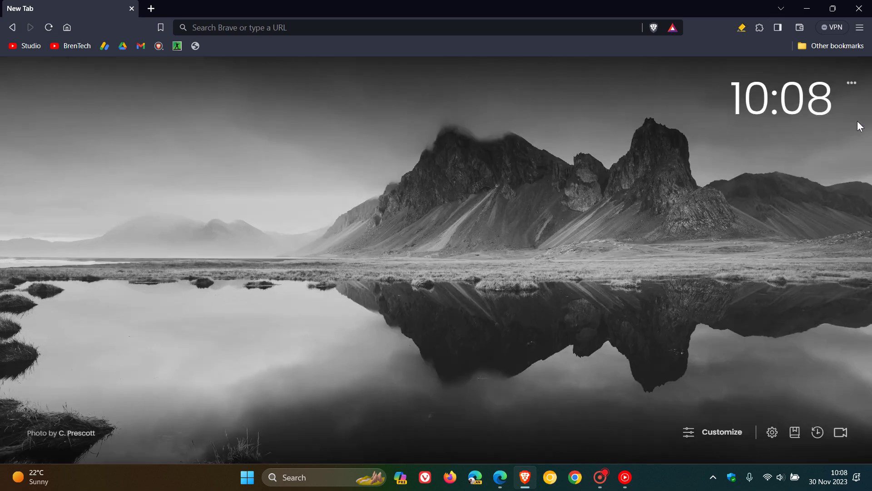
{"action": "left_click", "coordinate": [833, 29]}
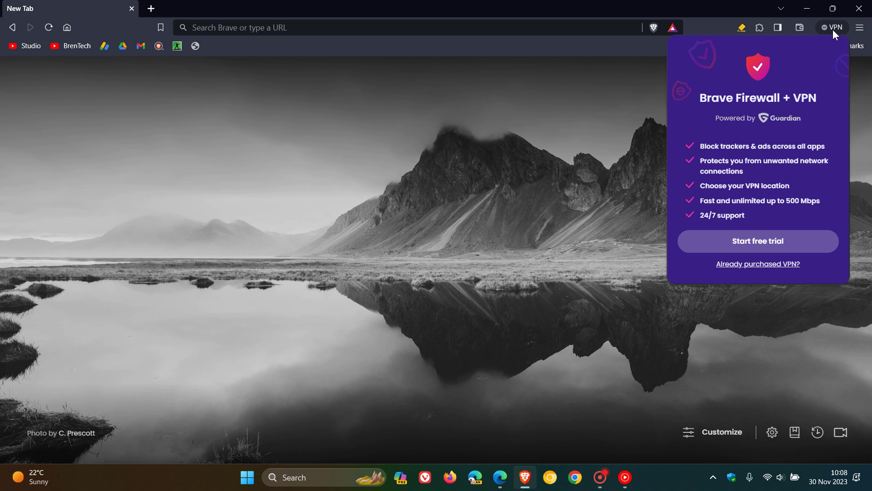
{"action": "left_click", "coordinate": [610, 184]}
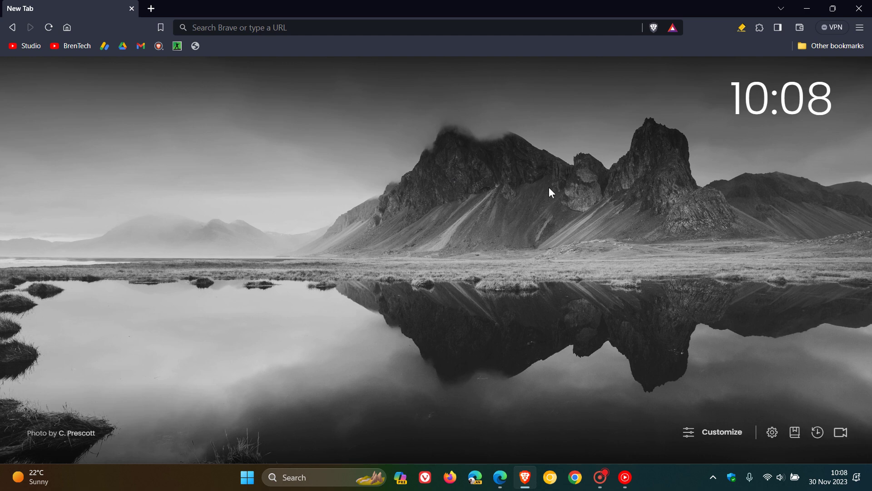
Step: Bring Edge's Microsoft Start new tab page back to the front
{"action": "left_click", "coordinate": [500, 477]}
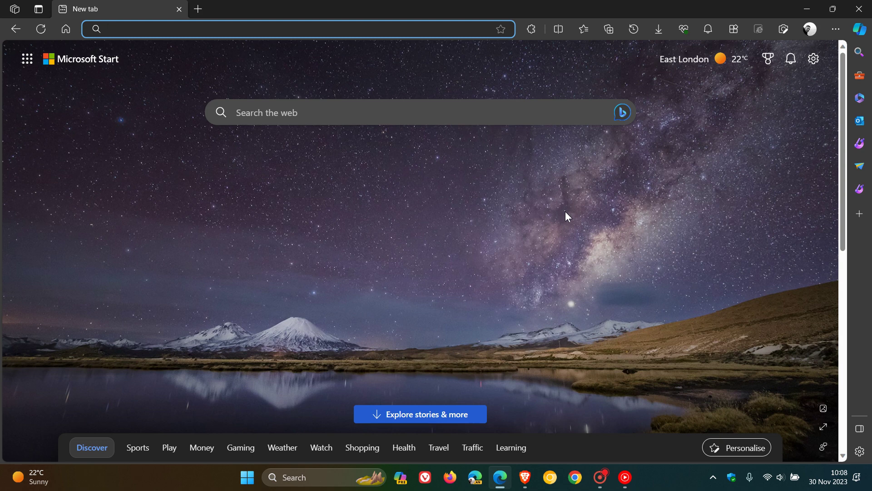